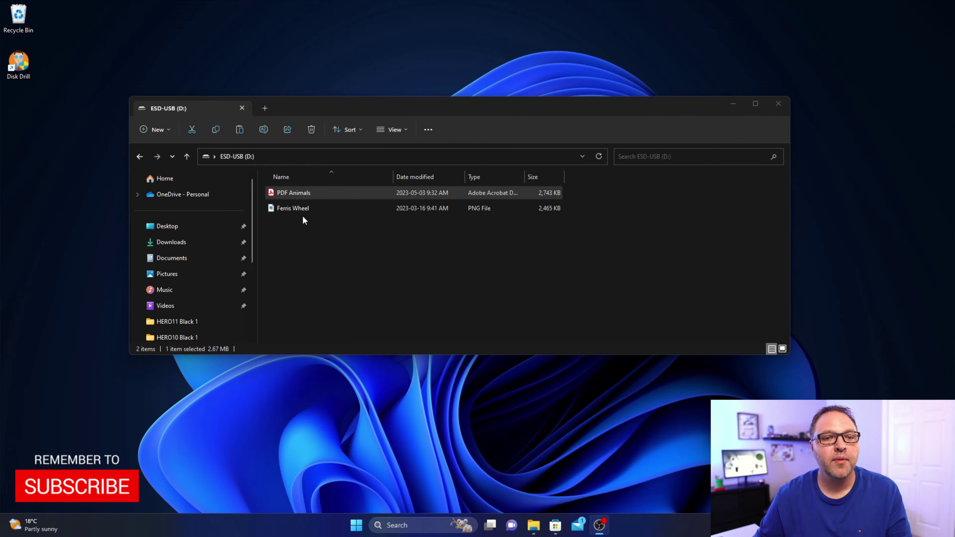
# - Open PDF Animals and the Ferris Wheel picture from the USB drive to check them, then close both
pyautogui.doubleClick(315, 198)
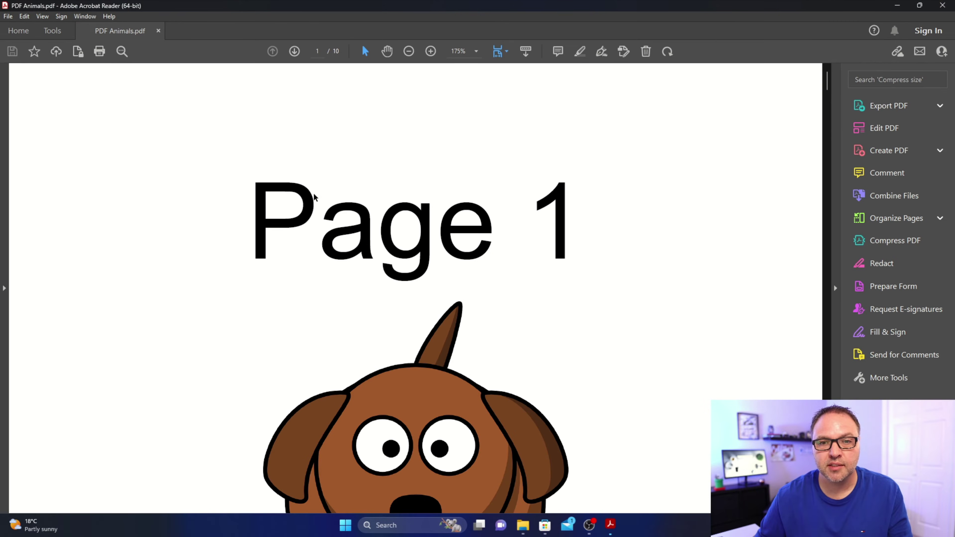
pyautogui.scroll(-5, 579, 309)
pyautogui.scroll(-10, 578, 309)
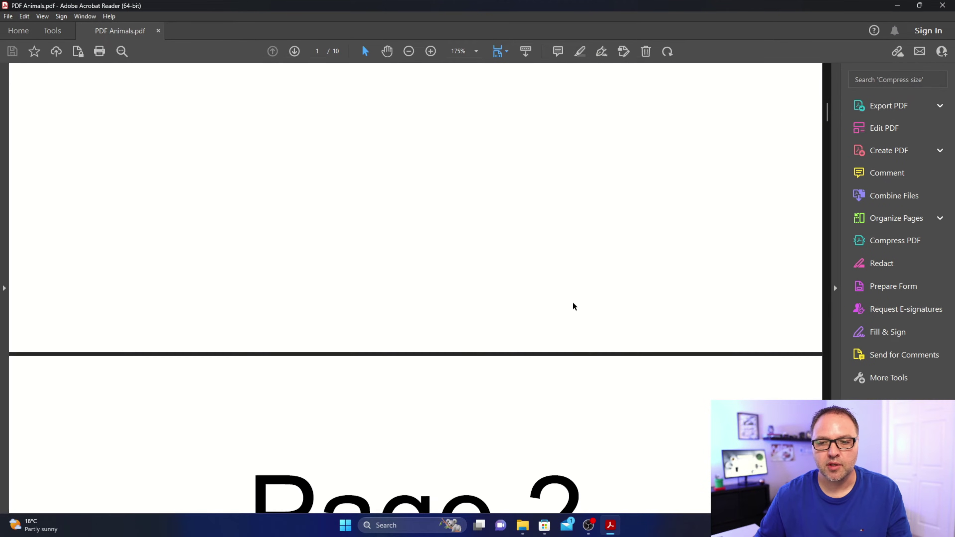
pyautogui.click(943, 5)
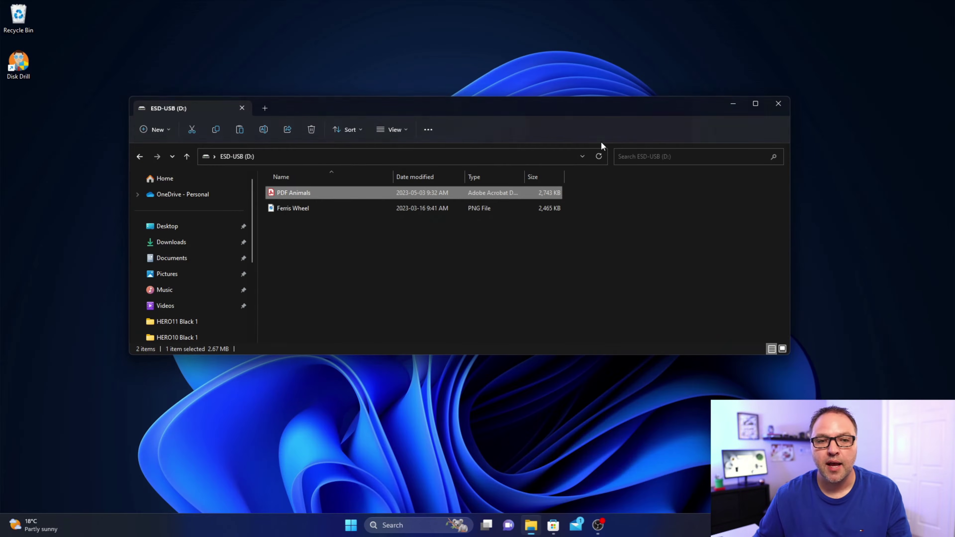
pyautogui.doubleClick(305, 209)
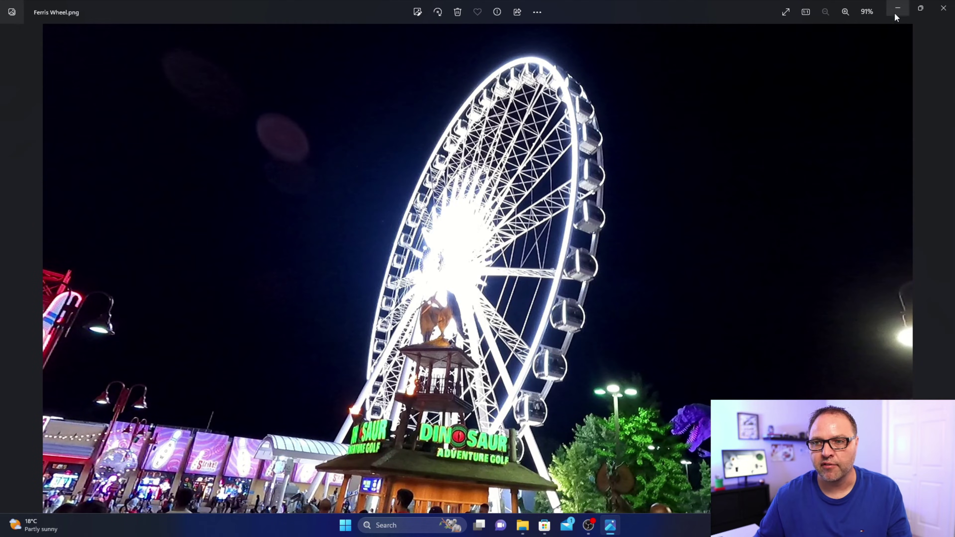
pyautogui.click(943, 8)
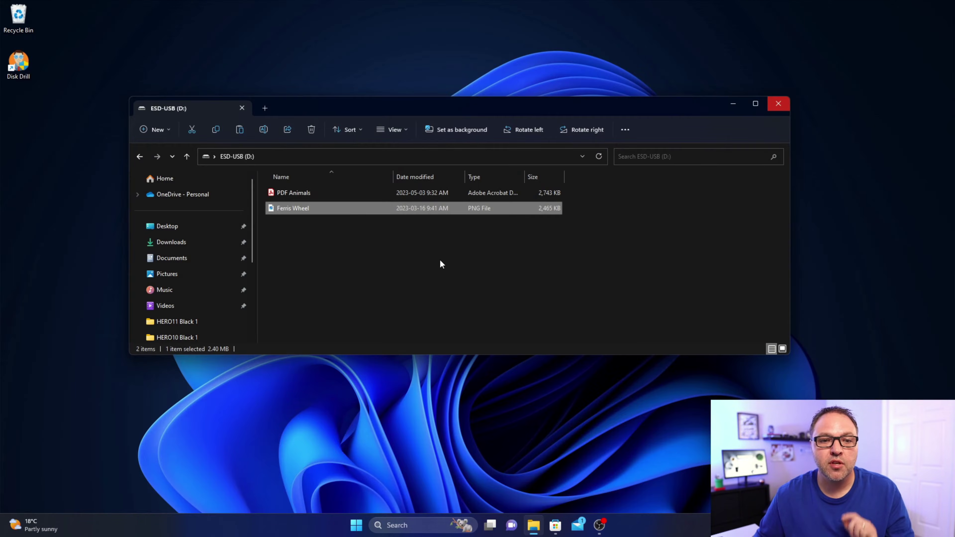
# - Select both files on the USB drive and permanently delete them with Shift+Delete
pyautogui.click(372, 263)
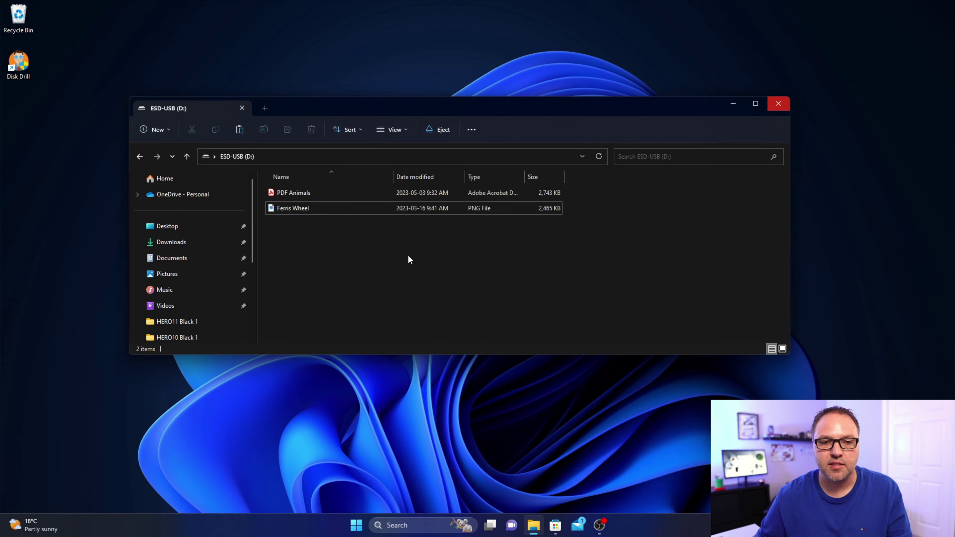
pyautogui.moveTo(412, 258); pyautogui.dragTo(304, 194)
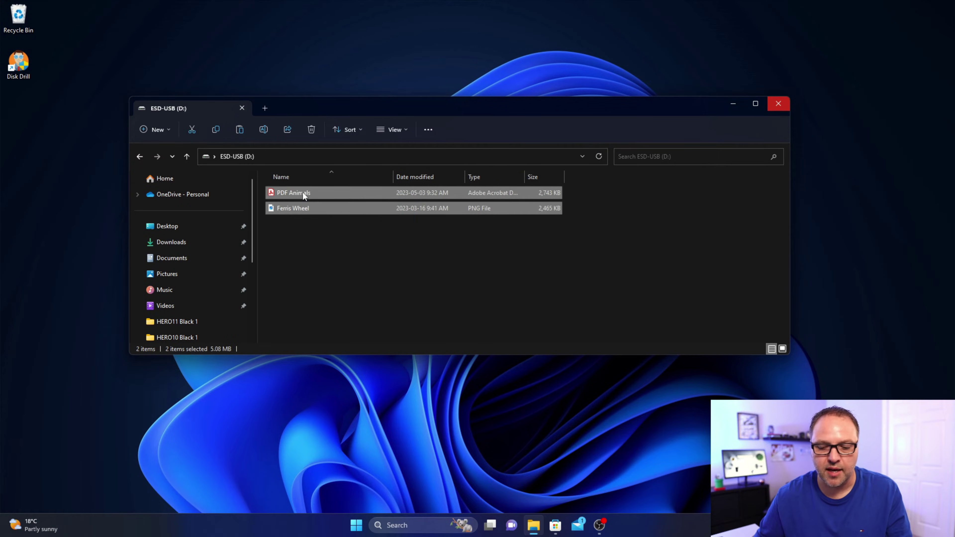
pyautogui.hotkey('shift', 'Delete')
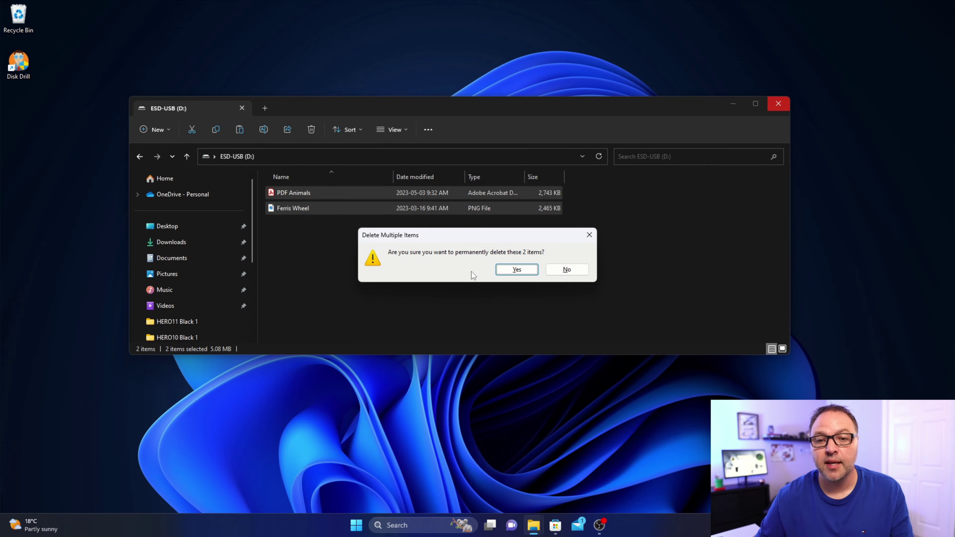
pyautogui.click(517, 270)
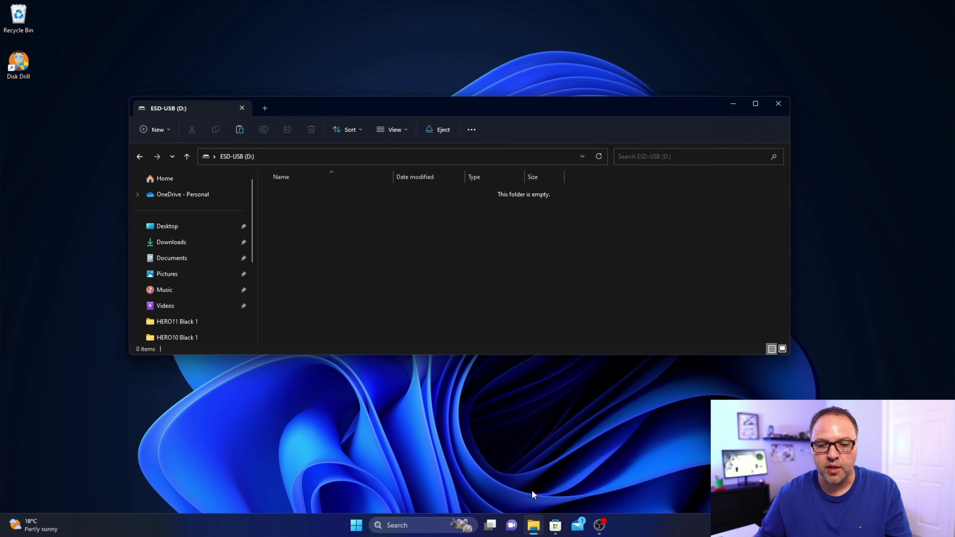
pyautogui.click(555, 525)
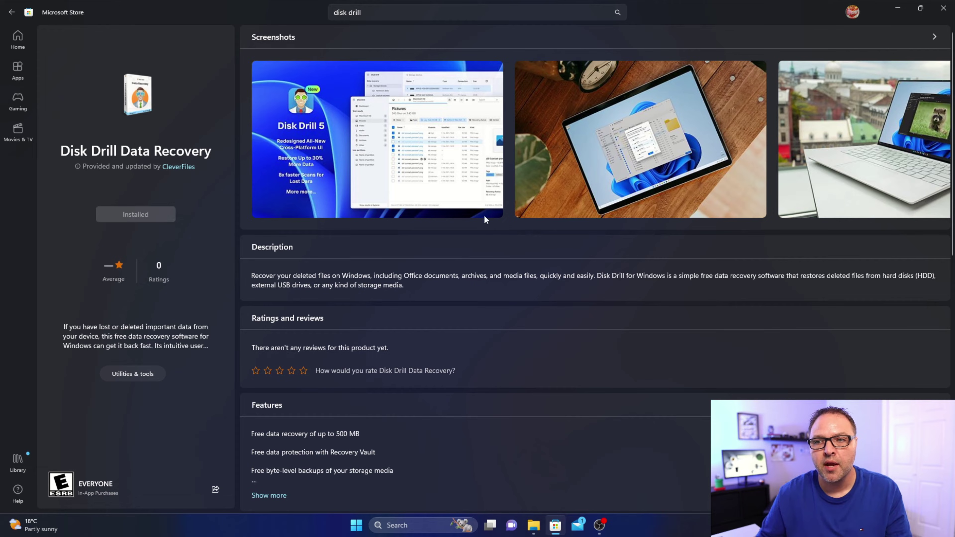
pyautogui.click(898, 7)
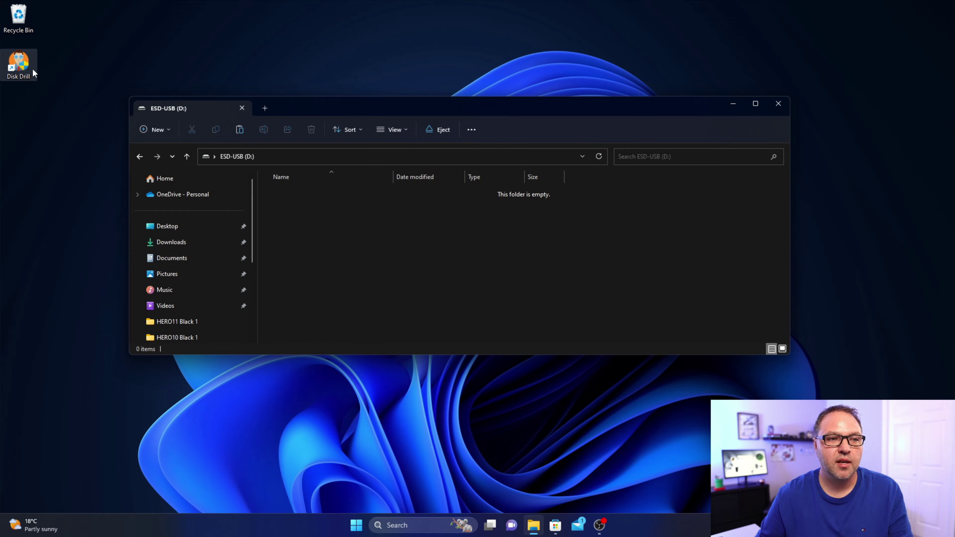
# - Launch Disk Drill, select the USB SanDisk 3.2Gen1 drive and start searching it for lost data
pyautogui.doubleClick(20, 63)
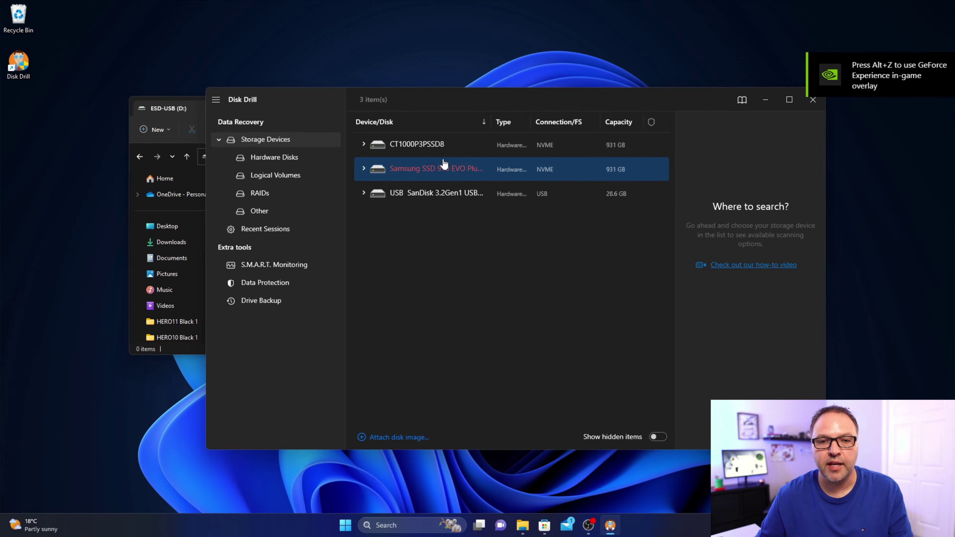
pyautogui.click(444, 201)
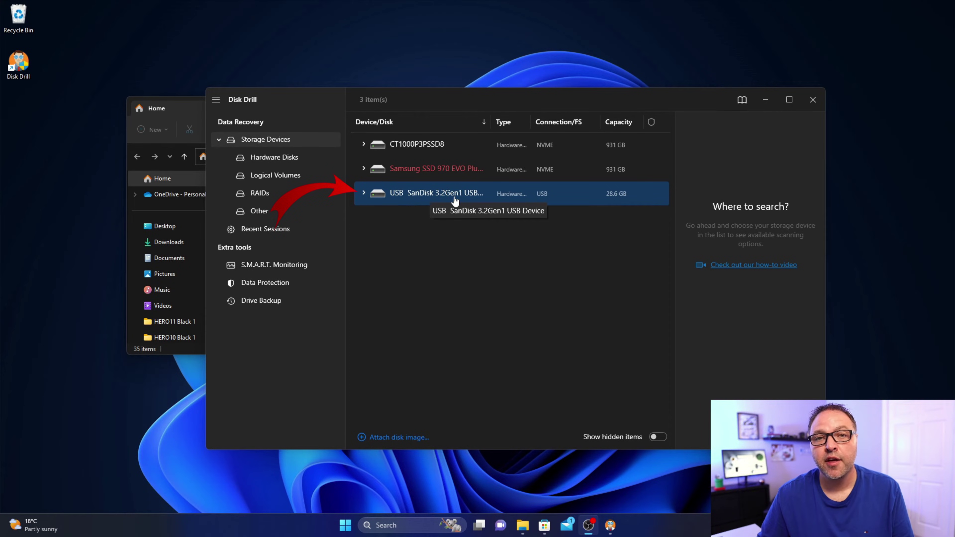
pyautogui.click(431, 196)
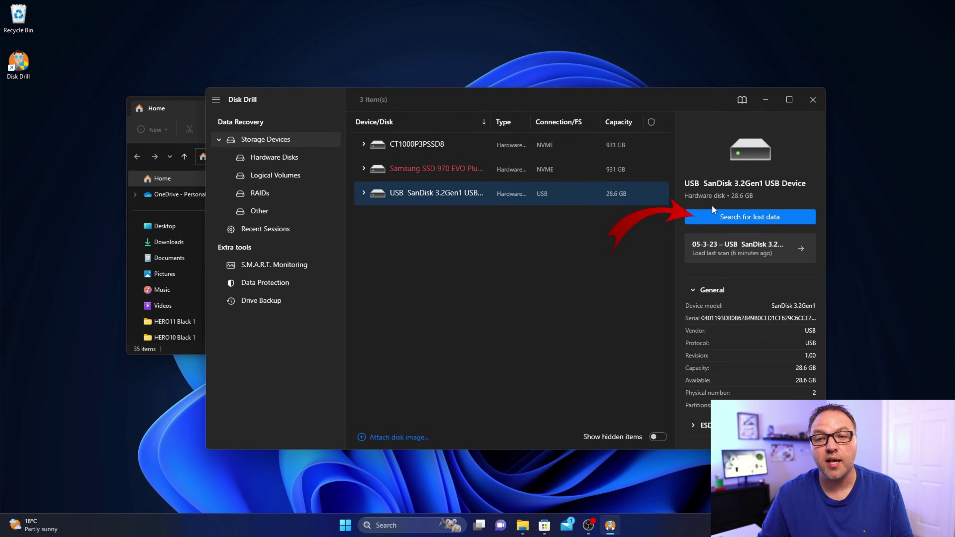
pyautogui.click(739, 220)
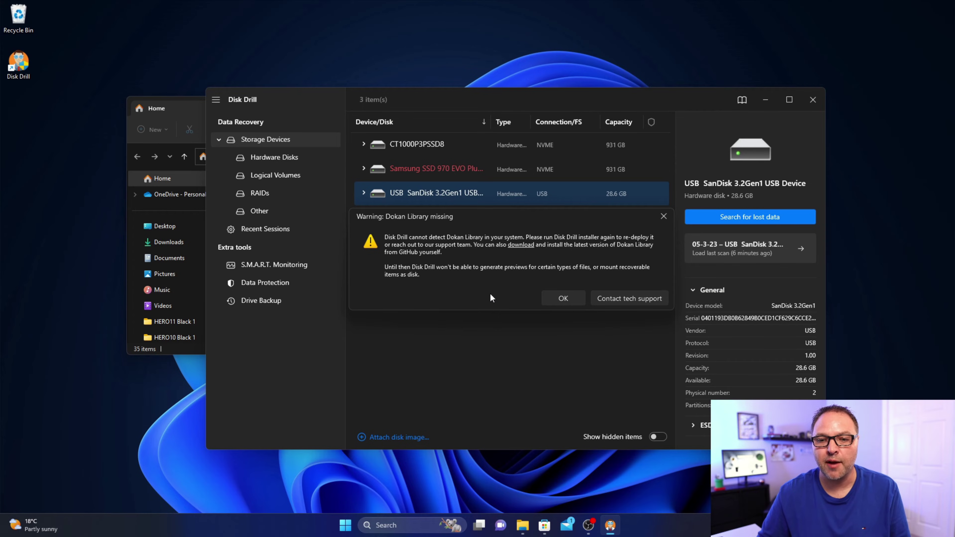
# - Dismiss the Dokan Library missing warning so the USB scan proceeds
pyautogui.click(564, 300)
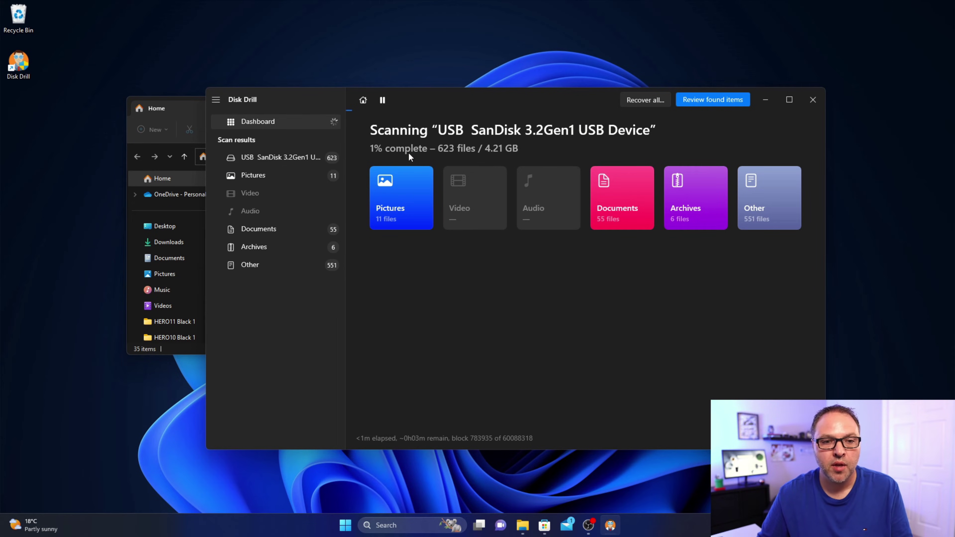
# - Switch to the found-items list and select the Deleted or lost group once the scan completes
pyautogui.click(286, 157)
pyautogui.click(380, 219)
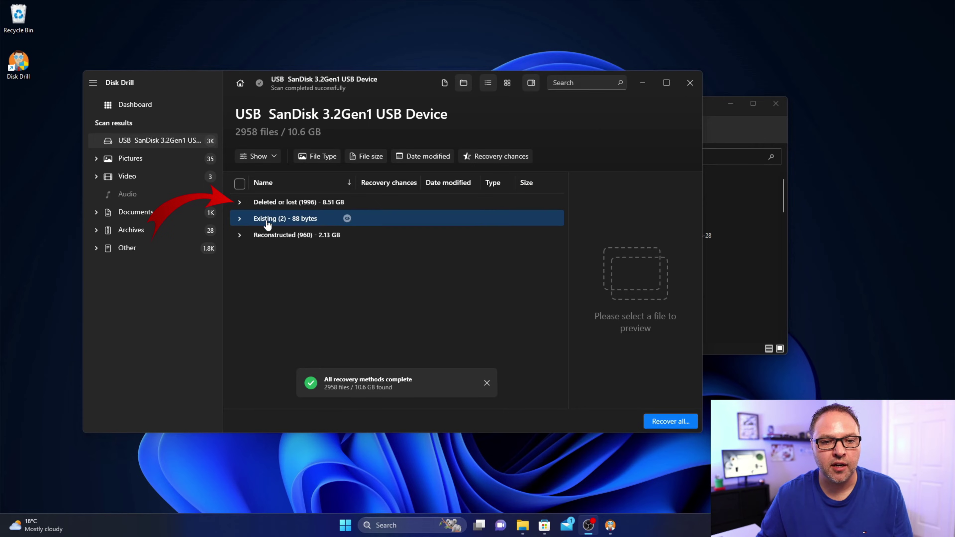
pyautogui.click(303, 205)
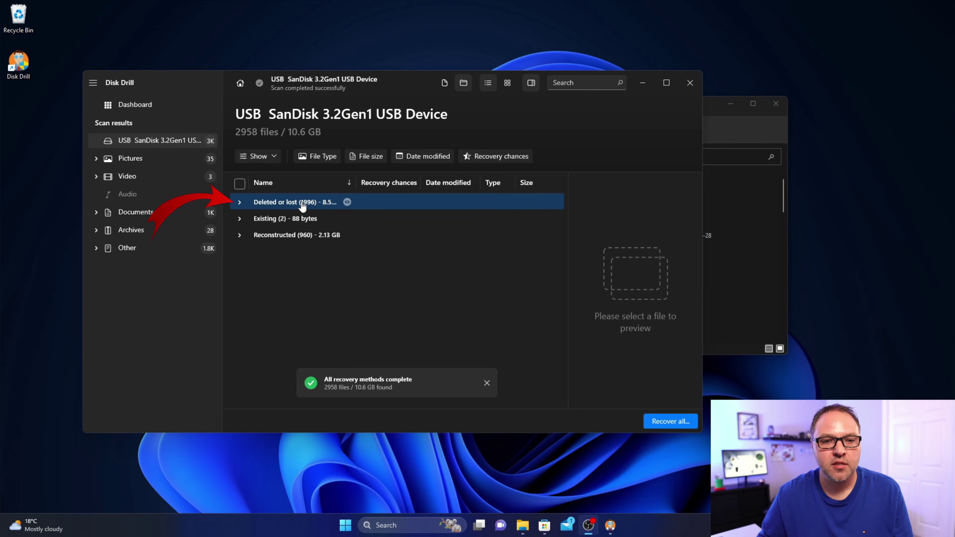
# - Expand Deleted or lost and the ESD-USB (D) folder, then tick PDF Animals.pdf and Ferris Wheel.png
pyautogui.click(241, 205)
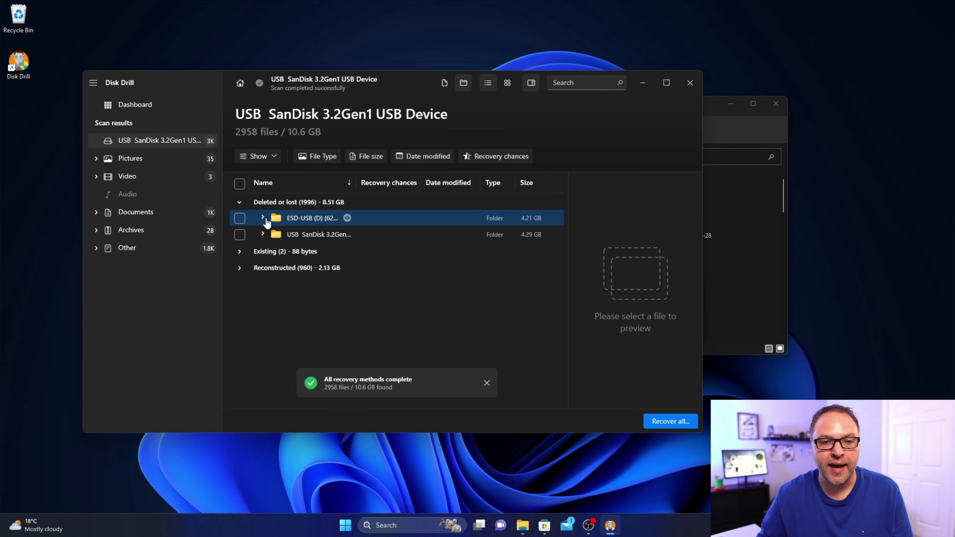
pyautogui.click(263, 218)
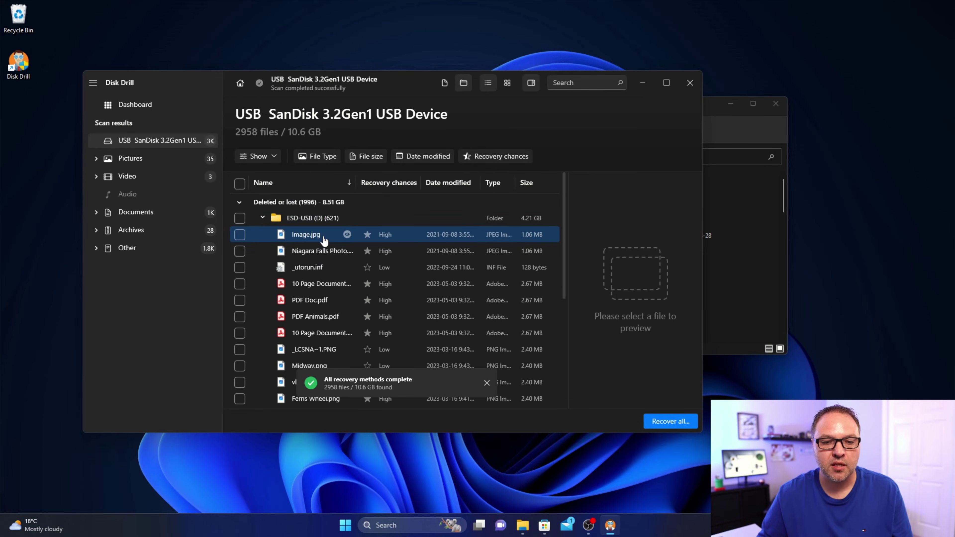
pyautogui.scroll(-5, 376, 290)
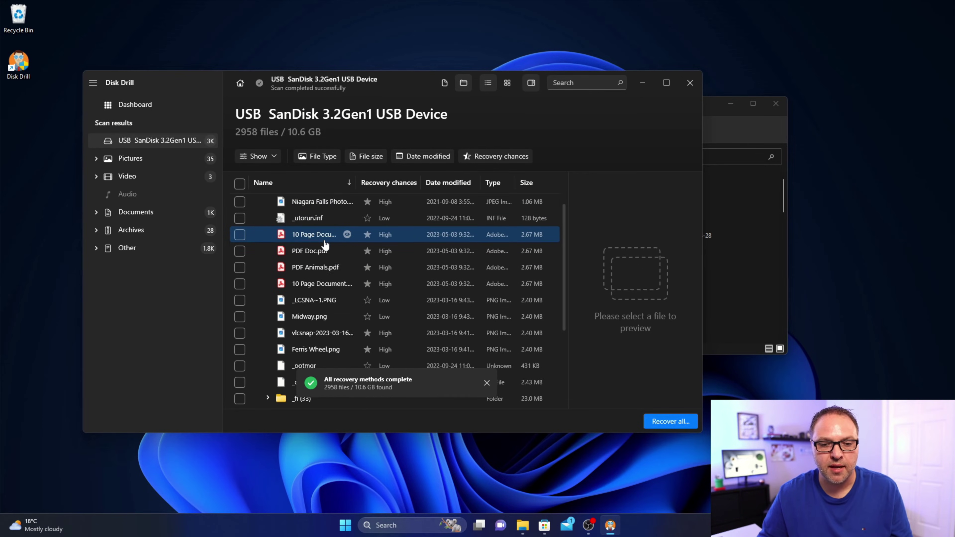
pyautogui.scroll(5, 316, 331)
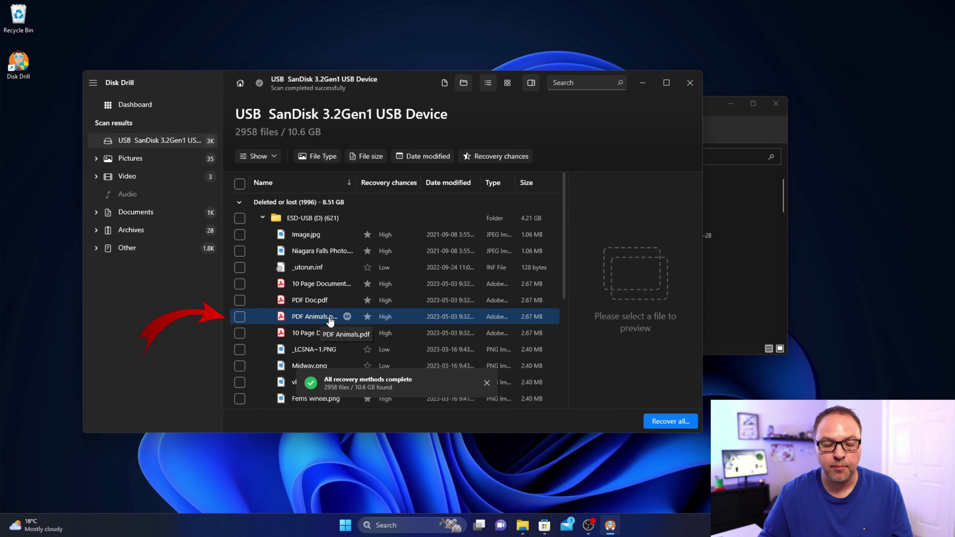
pyautogui.click(240, 318)
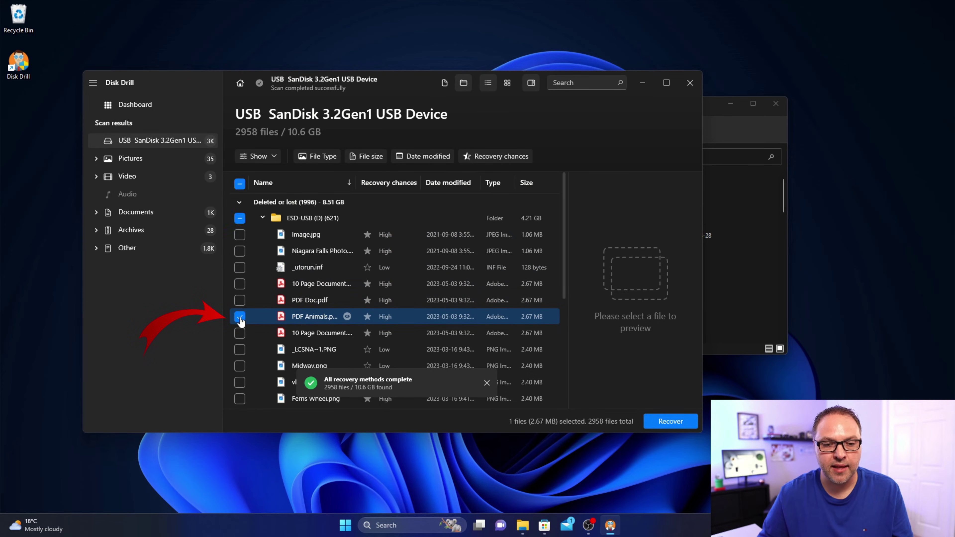
pyautogui.scroll(-1, 341, 301)
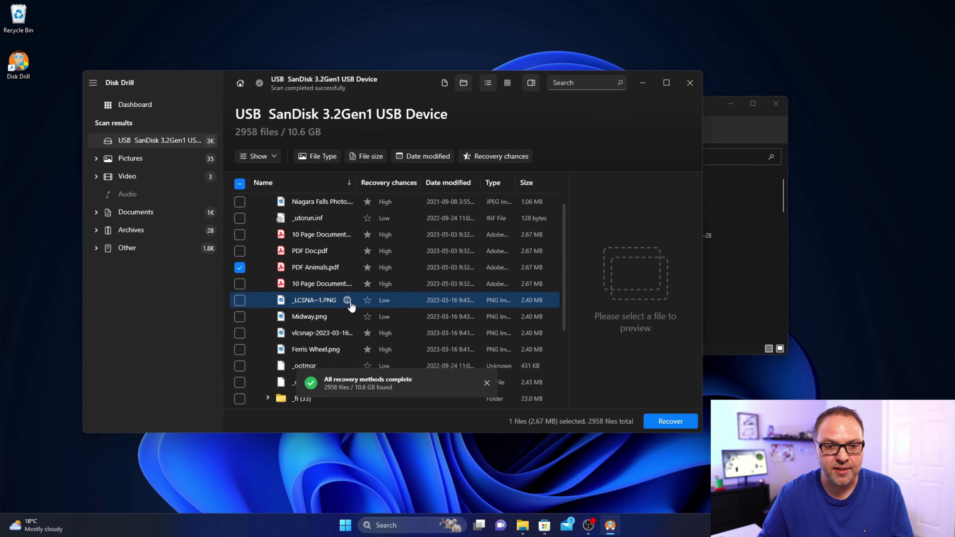
pyautogui.scroll(-1, 353, 341)
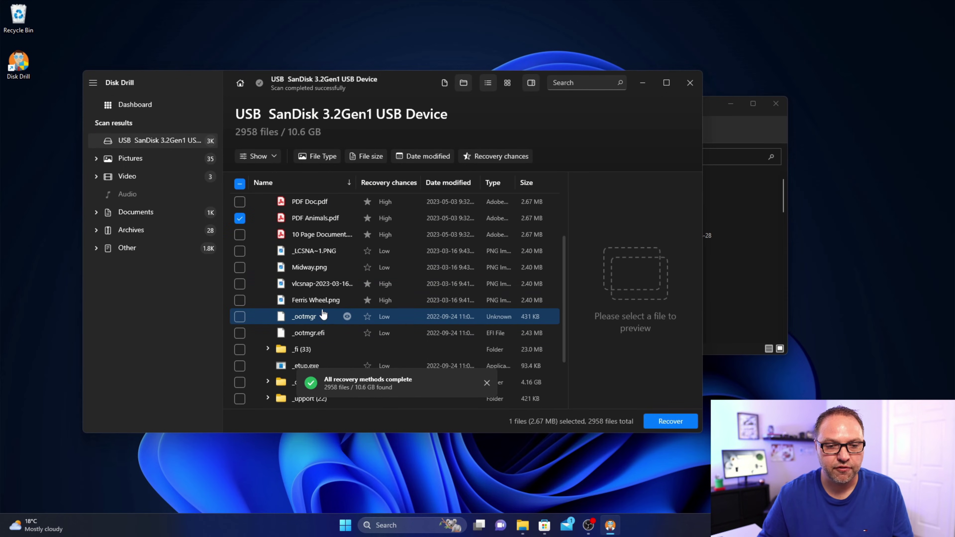
pyautogui.click(240, 301)
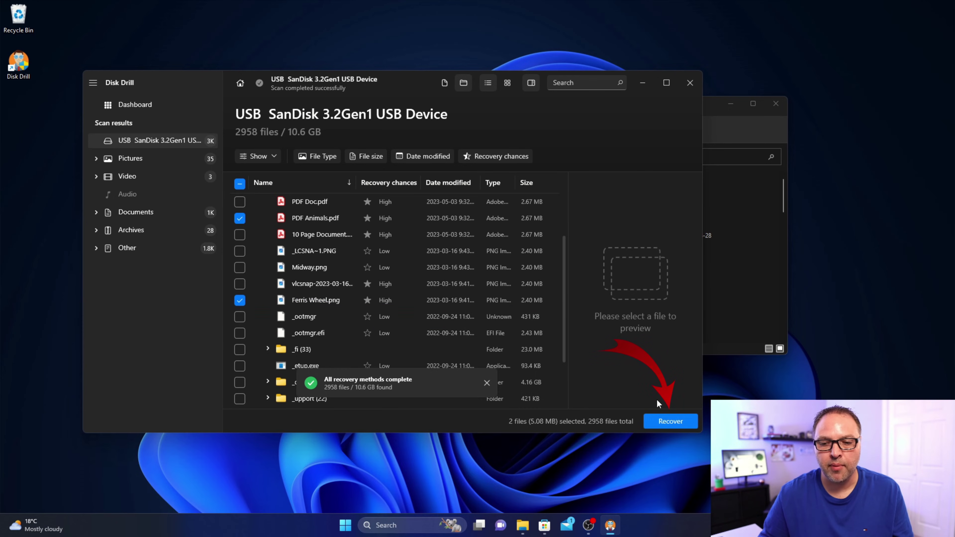
# - Recover the two marked files to the Desktop folder, then close Disk Drill
pyautogui.click(667, 423)
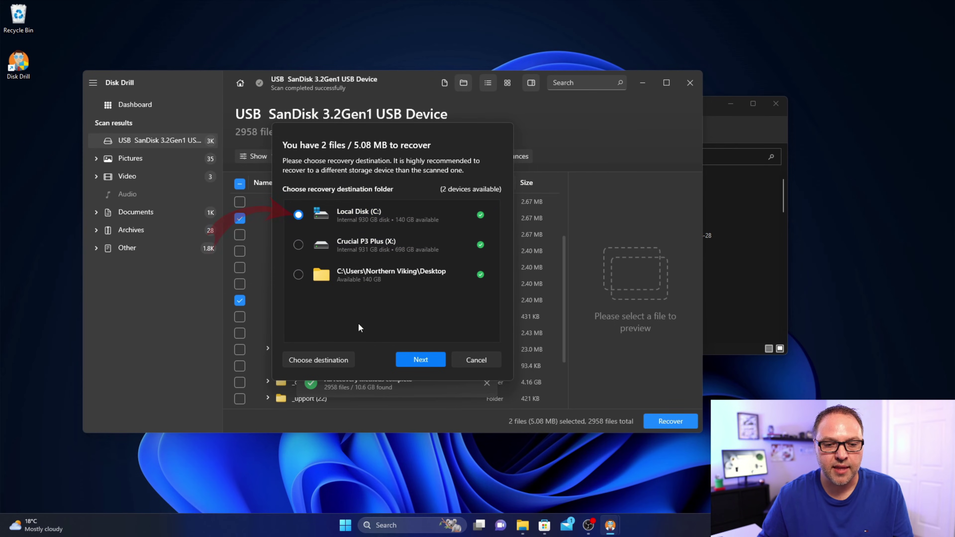
pyautogui.click(327, 361)
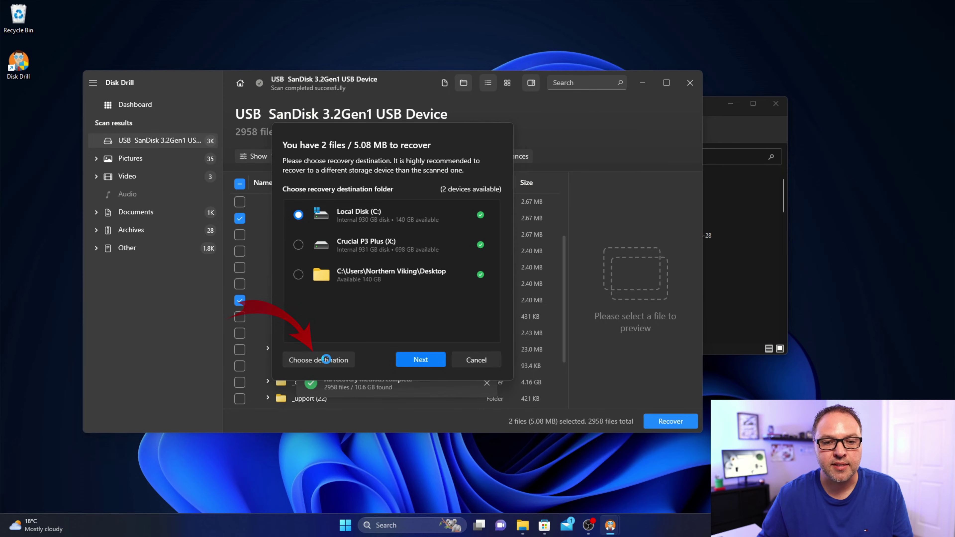
pyautogui.click(316, 221)
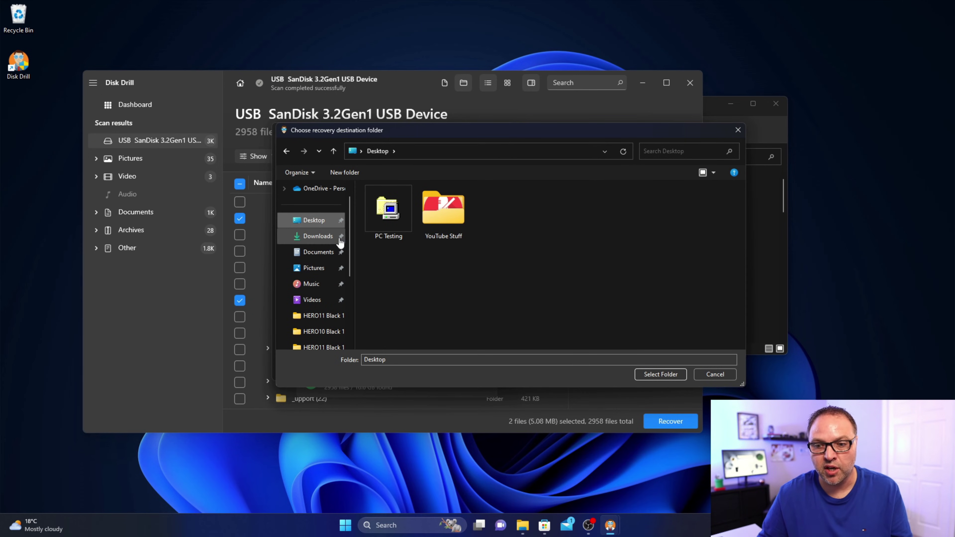
pyautogui.click(659, 376)
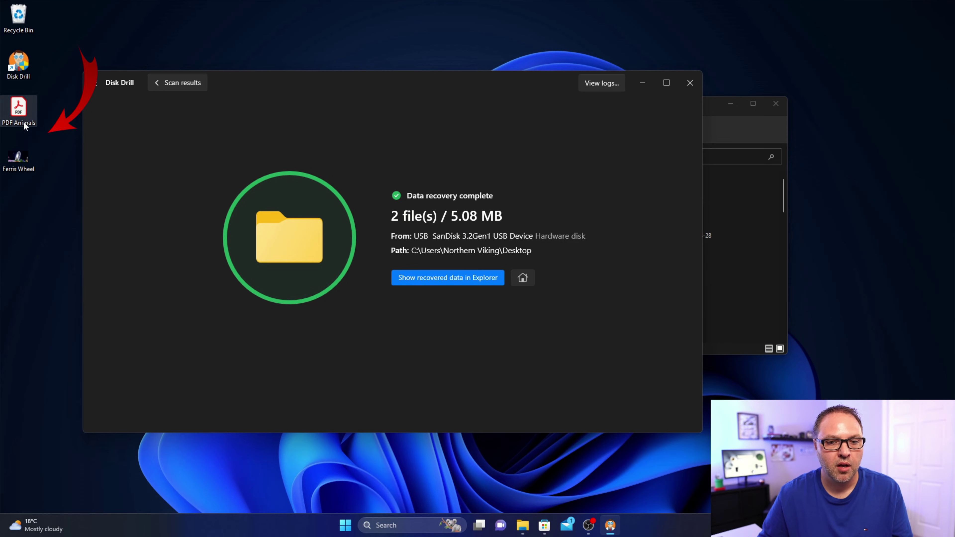
pyautogui.click(685, 89)
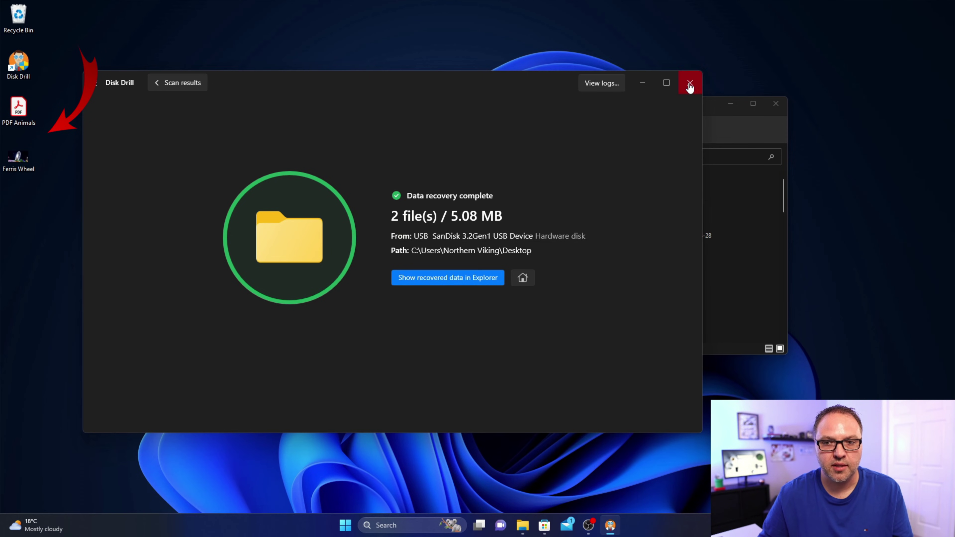
# - Open the recovered PDF Animals and Ferris Wheel files from the Desktop to verify them, then close each
pyautogui.doubleClick(26, 108)
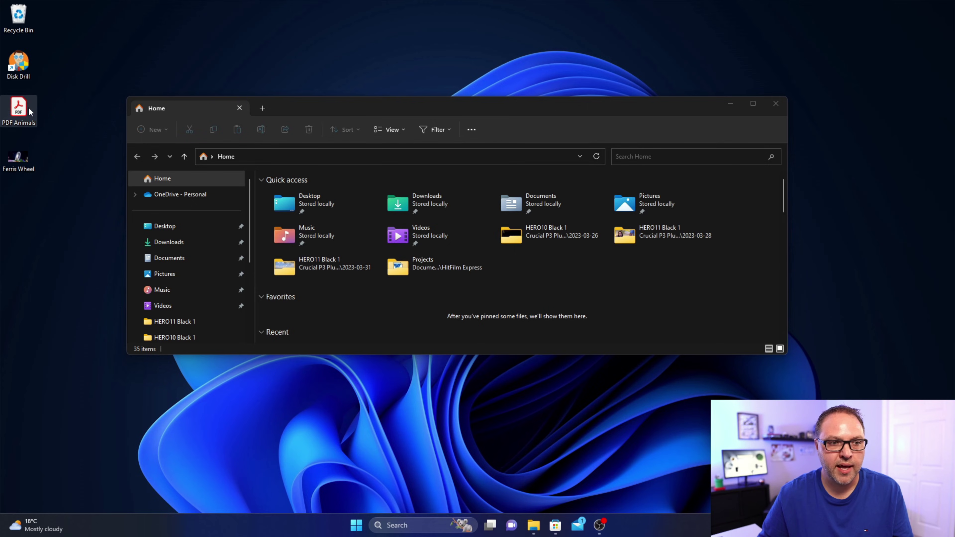
pyautogui.scroll(-5, 602, 230)
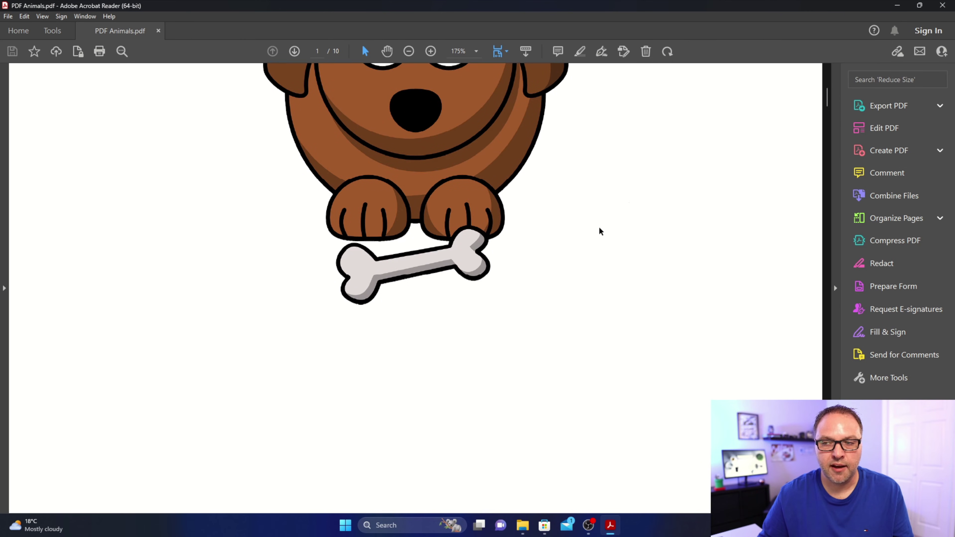
pyautogui.click(939, 7)
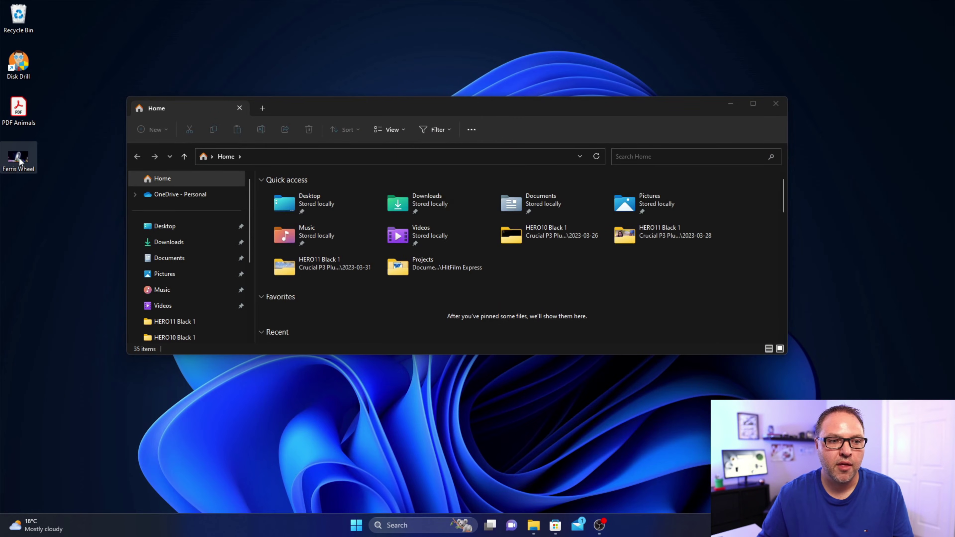
pyautogui.doubleClick(19, 158)
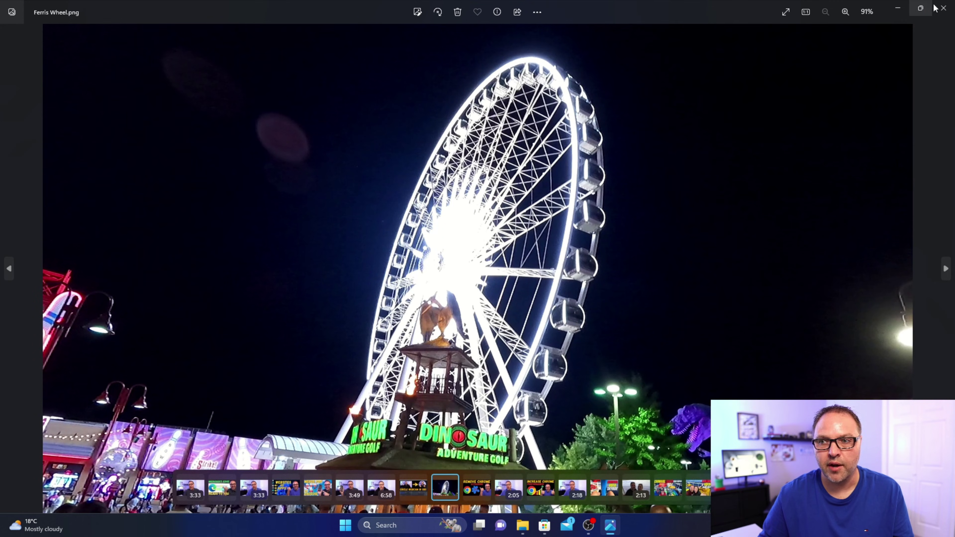
pyautogui.click(944, 7)
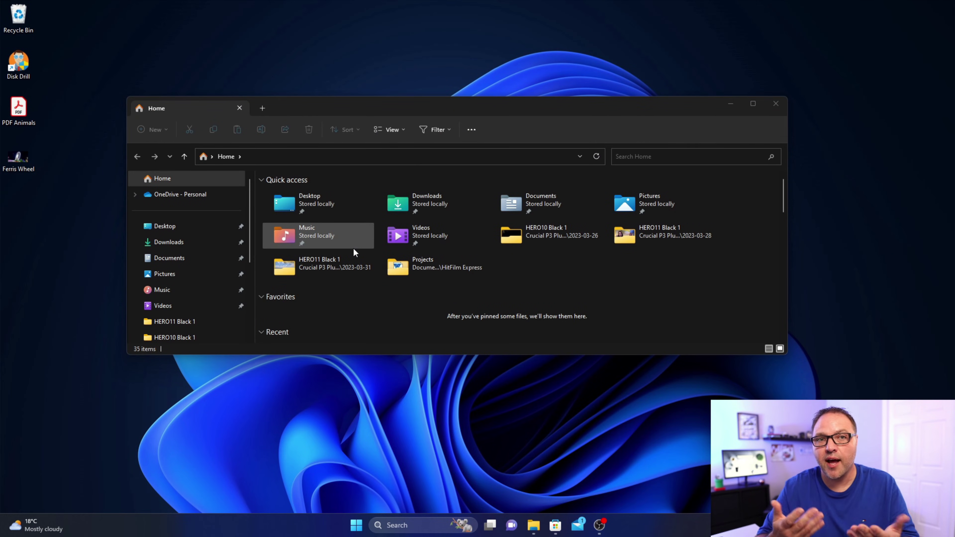